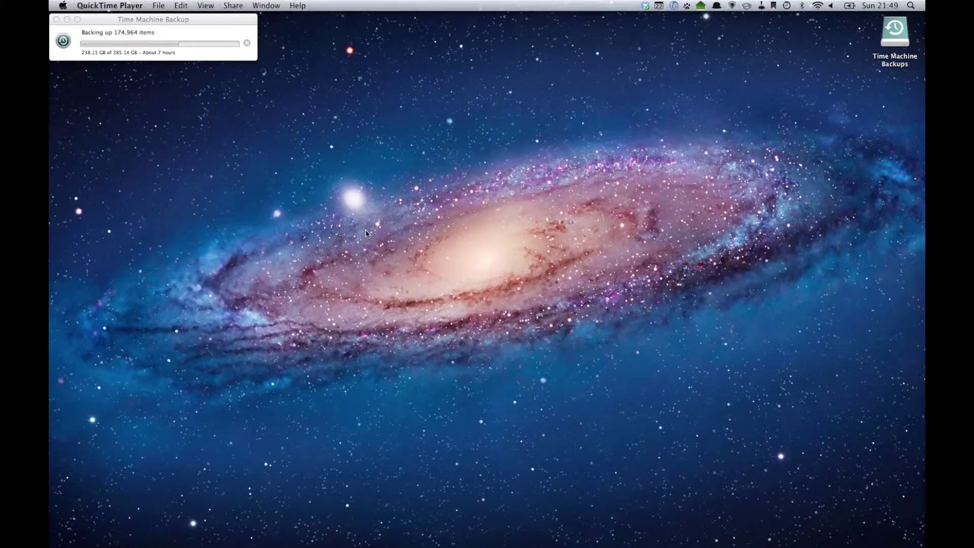
- Show Dashboard with its system stats, weather, stocks, world clock and calendar widgets
{"action": "key", "text": "F12"}
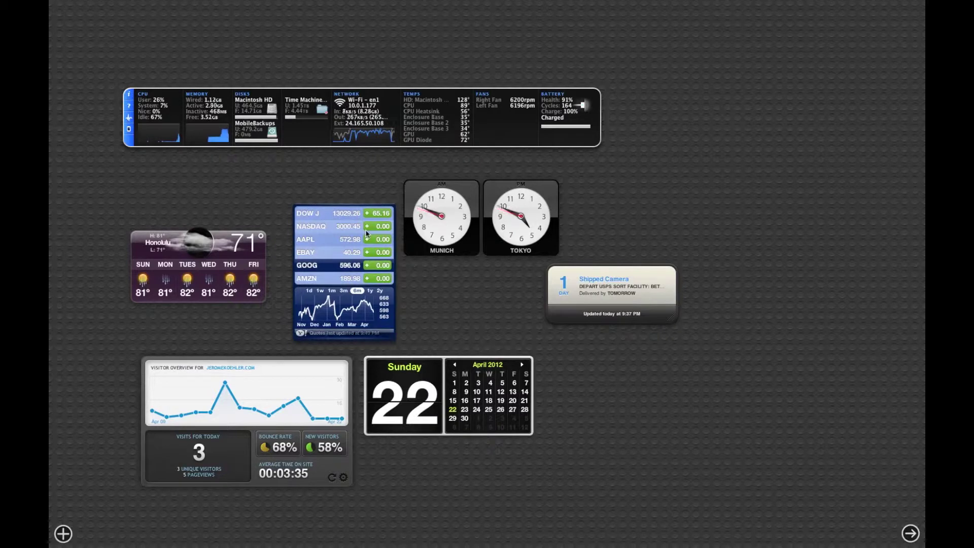
- Dismiss Dashboard and search Spotlight for 'calc'
{"action": "key", "text": "F12"}
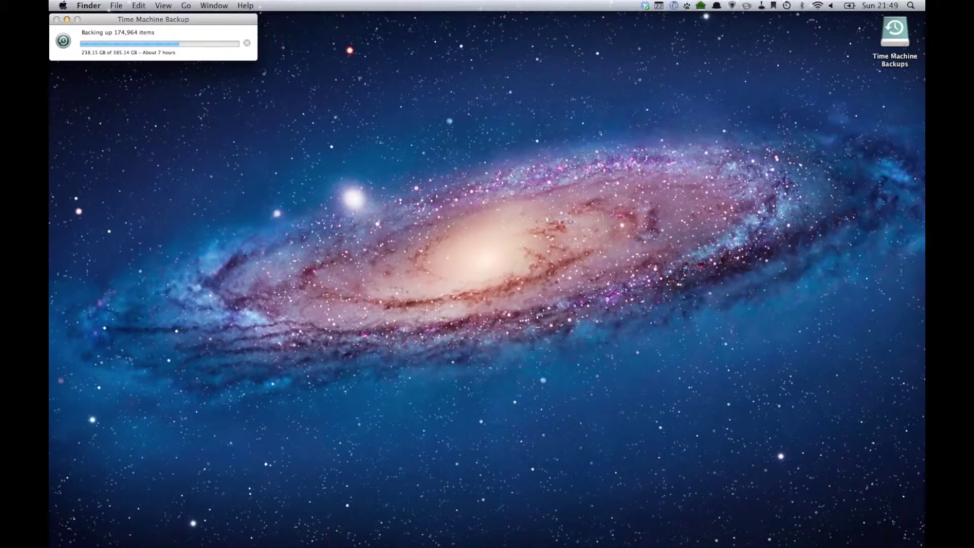
{"action": "key", "text": "super+space"}
{"action": "type", "text": "calc"}
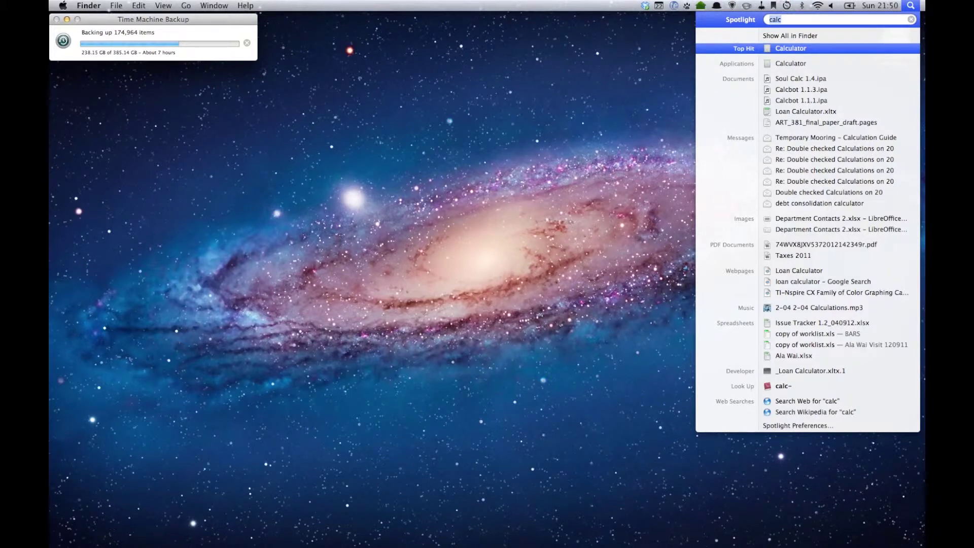
- Evaluate 9+0*7 in Spotlight, then search again for 'cal' to find Calculator
{"action": "type", "text": "9+"}
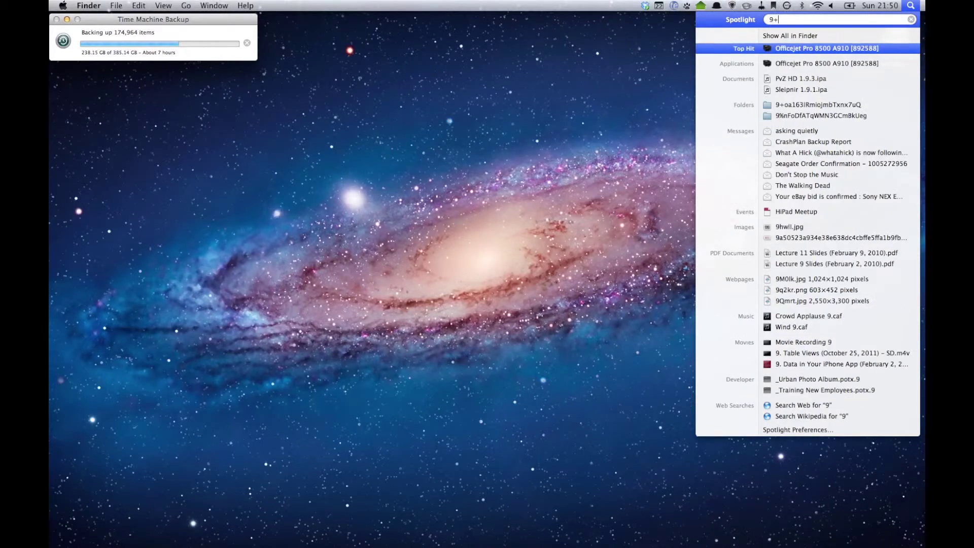
{"action": "type", "text": "0"}
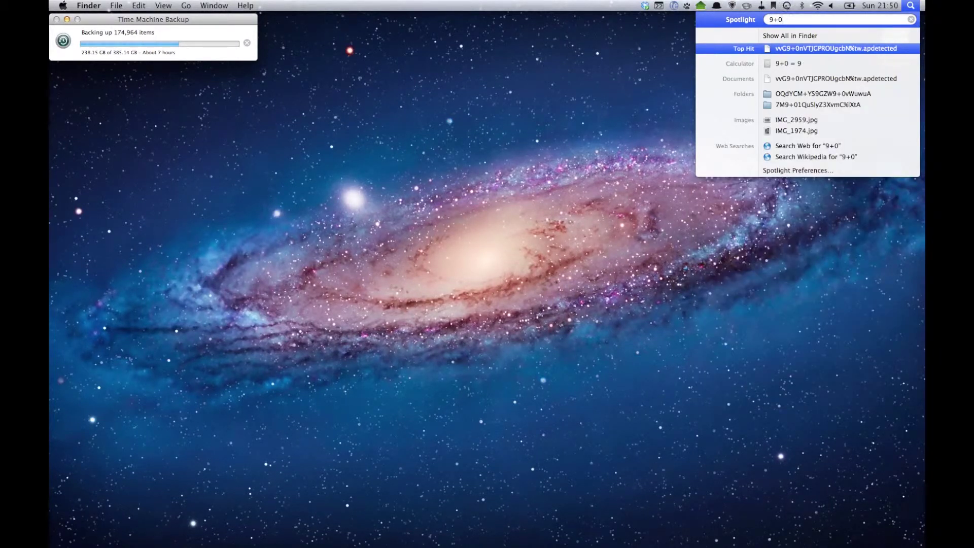
{"action": "type", "text": "*"}
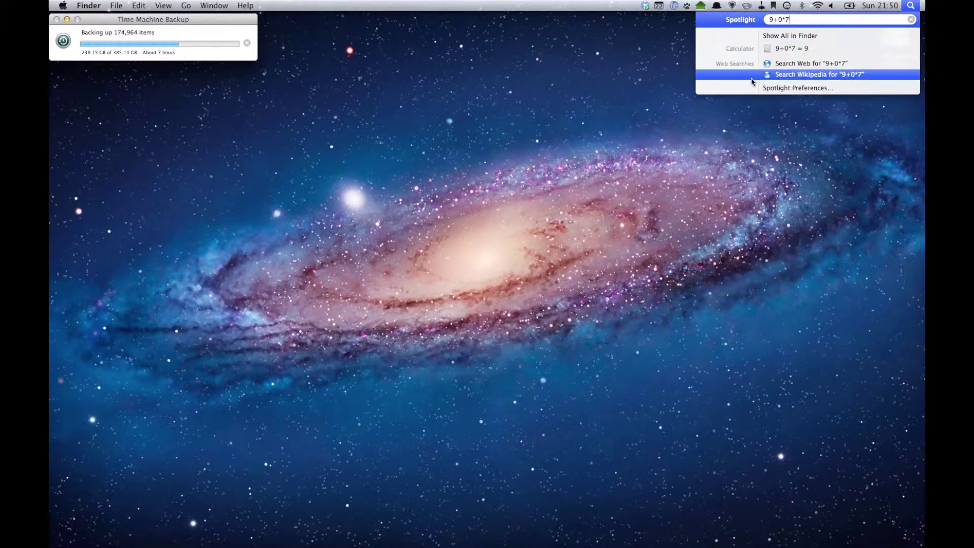
{"action": "left_click", "coordinate": [594, 218]}
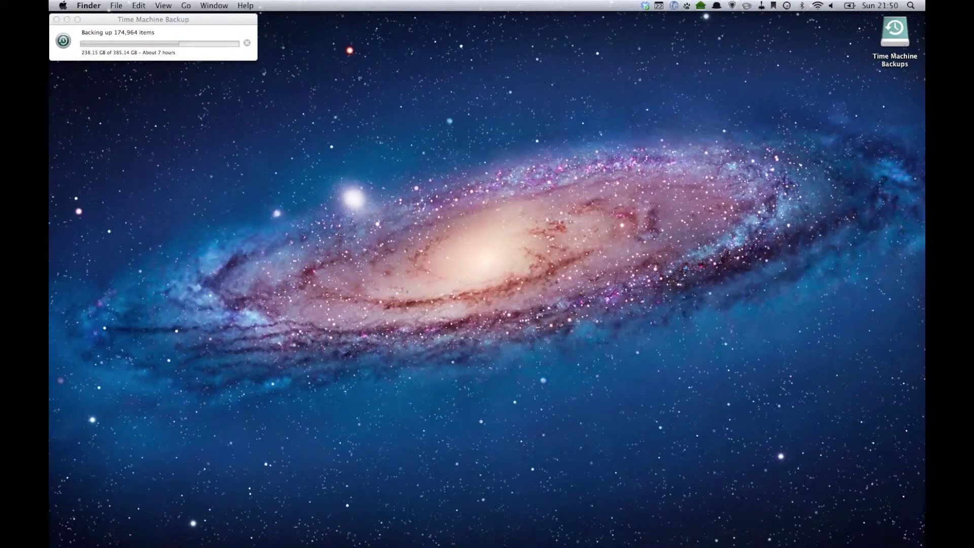
{"action": "key", "text": "super+space"}
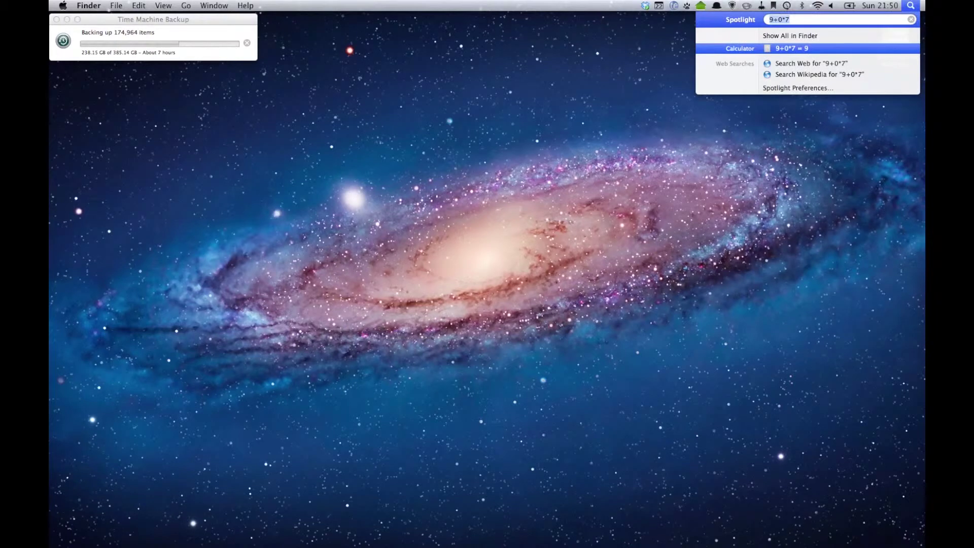
{"action": "type", "text": "ca"}
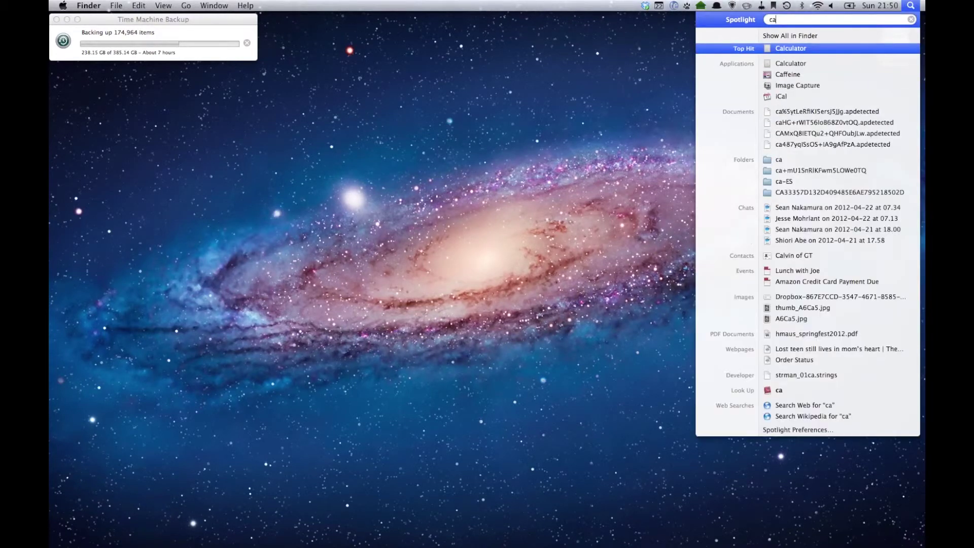
{"action": "type", "text": "l"}
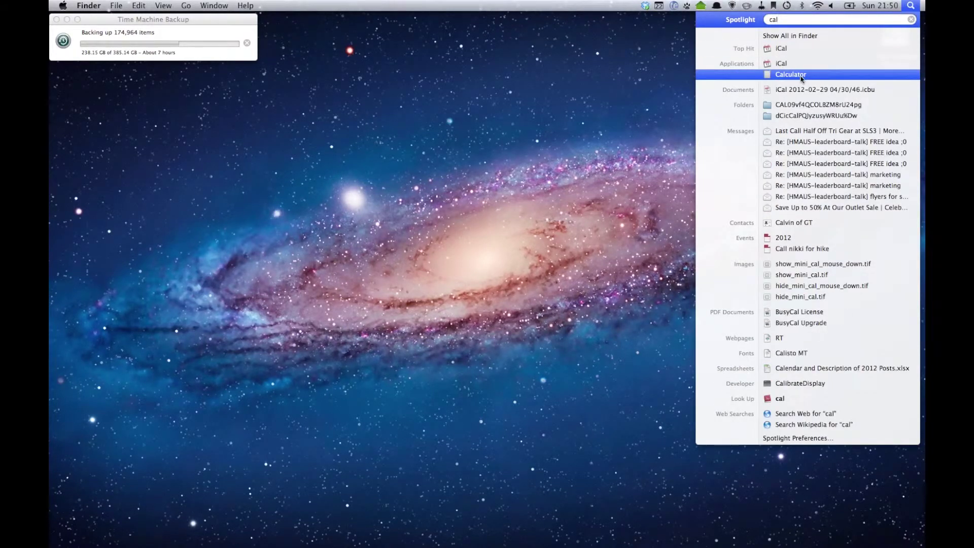
- Open the Applications folder in a new Finder window and select Calculator
{"action": "key", "text": "Escape"}
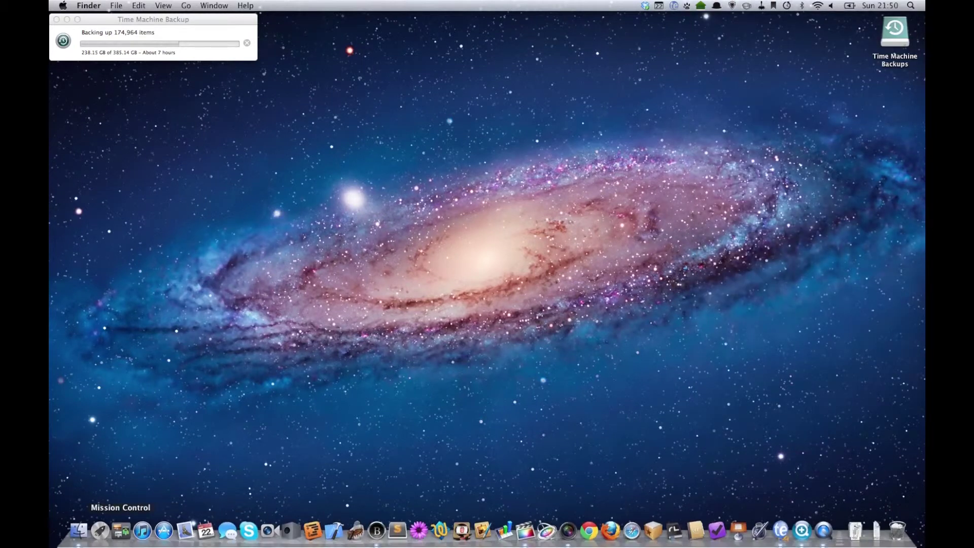
{"action": "left_click", "coordinate": [79, 530]}
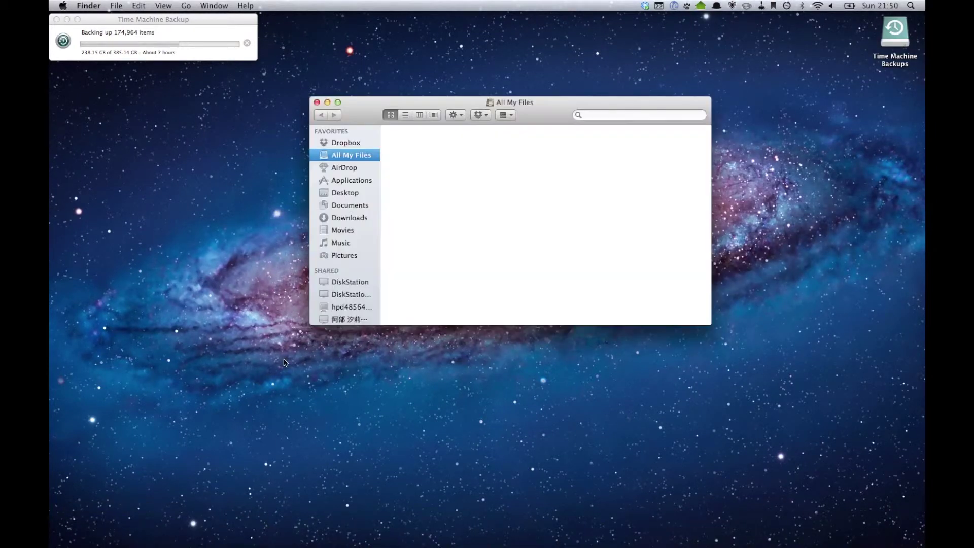
{"action": "left_click", "coordinate": [367, 181]}
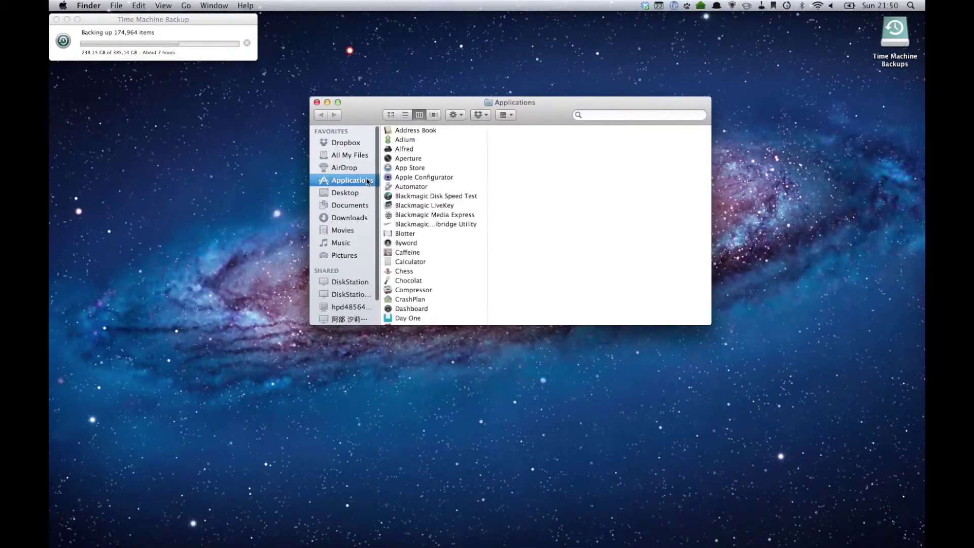
{"action": "left_click", "coordinate": [412, 263]}
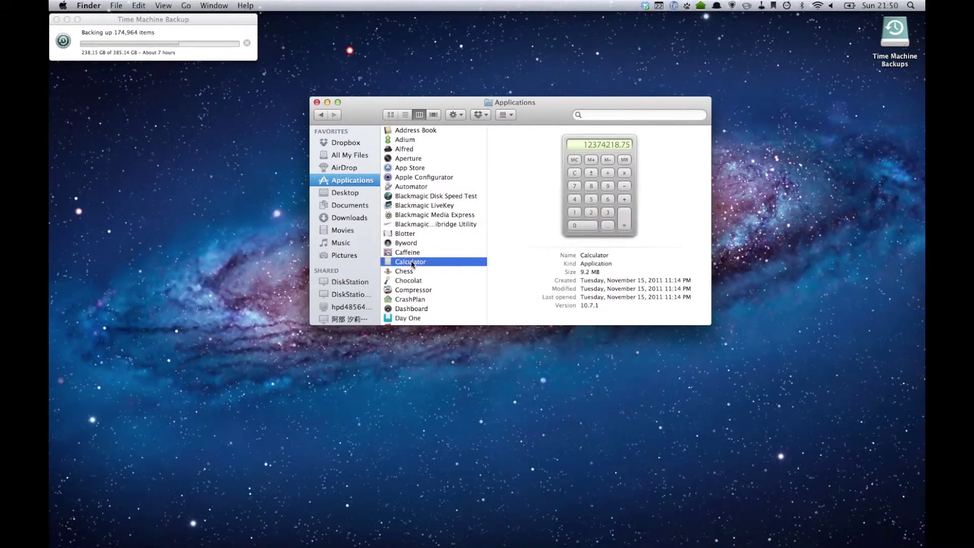
- Launch Calculator, close the Finder window, clear the display to 0 and show the Paper Tape
{"action": "double_click", "coordinate": [411, 263]}
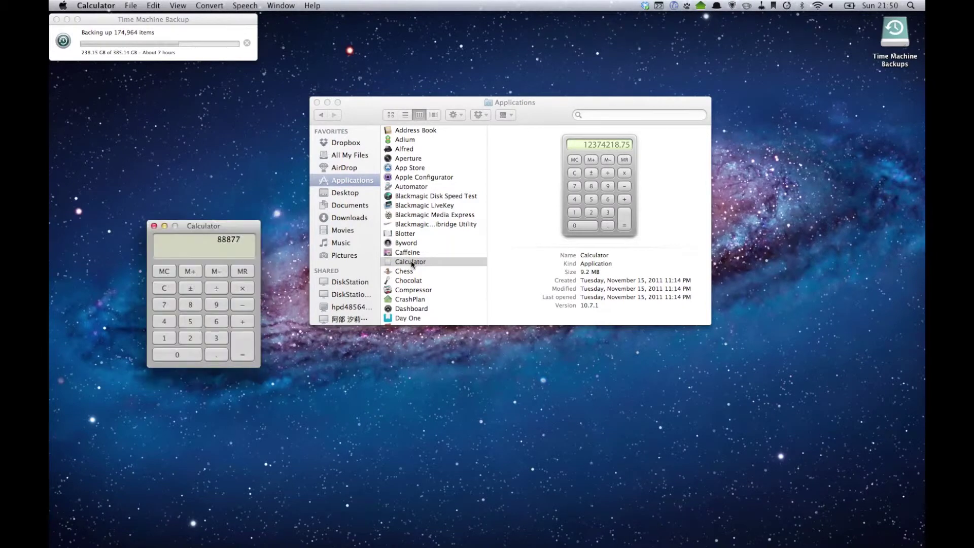
{"action": "left_click", "coordinate": [318, 103]}
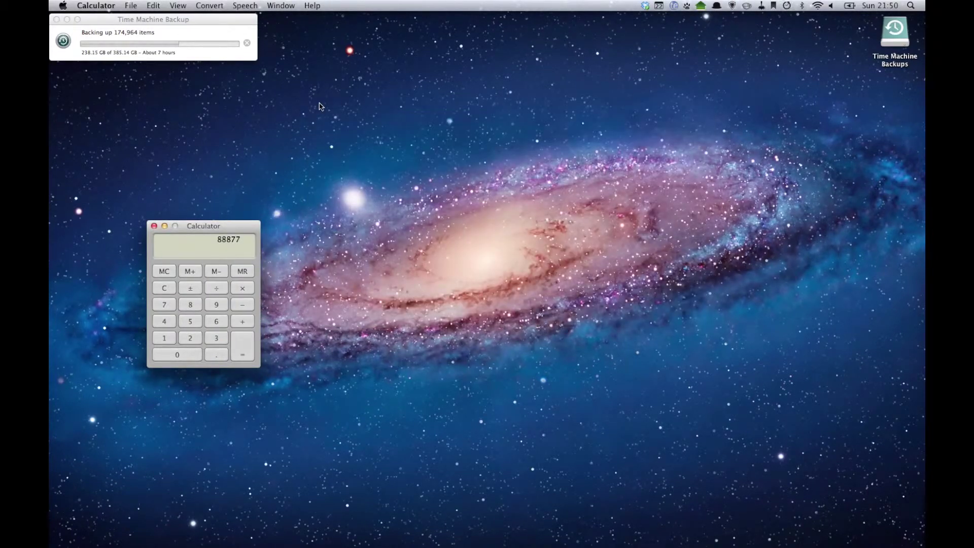
{"action": "left_click", "coordinate": [169, 289]}
{"action": "key", "text": "super+t"}
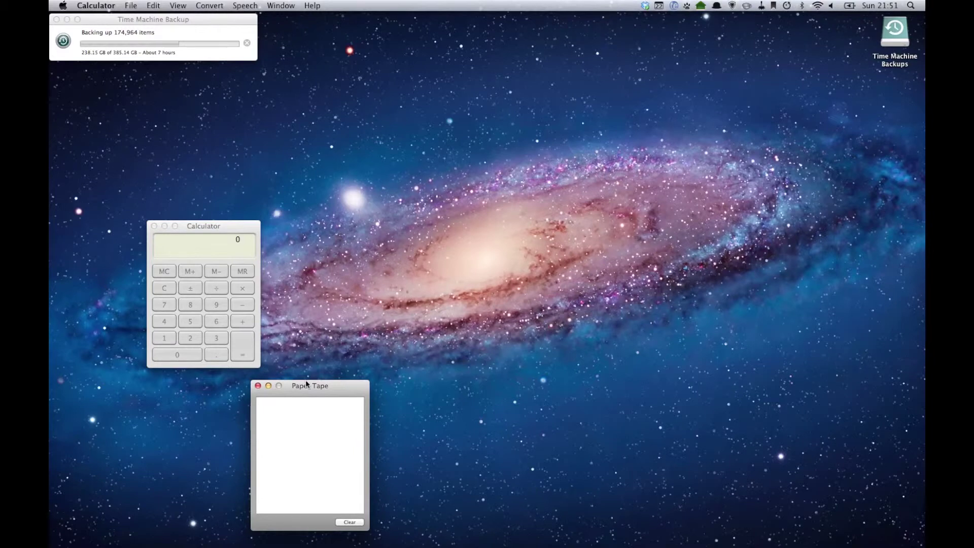
- Place the Paper Tape beside the calculator and compute 9 ÷ 9 = 1
{"action": "left_click_drag", "start_coordinate": [307, 385], "coordinate": [329, 232]}
{"action": "left_click", "coordinate": [225, 303]}
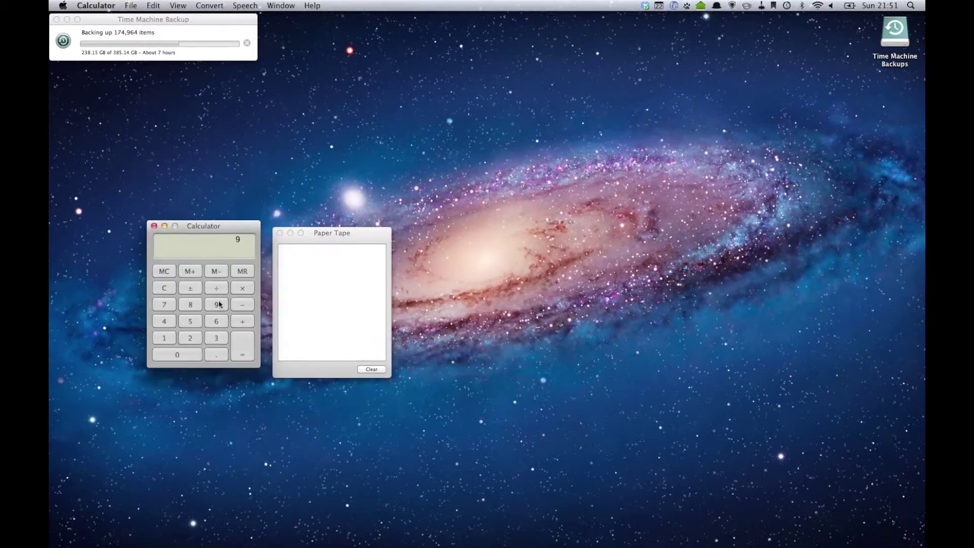
{"action": "left_click", "coordinate": [222, 289]}
{"action": "left_click", "coordinate": [244, 348]}
- Add 6 to get 7, then browse the Window menu without choosing anything
{"action": "left_click", "coordinate": [242, 322]}
{"action": "left_click", "coordinate": [218, 321]}
{"action": "left_click", "coordinate": [251, 355]}
{"action": "left_click", "coordinate": [280, 6]}
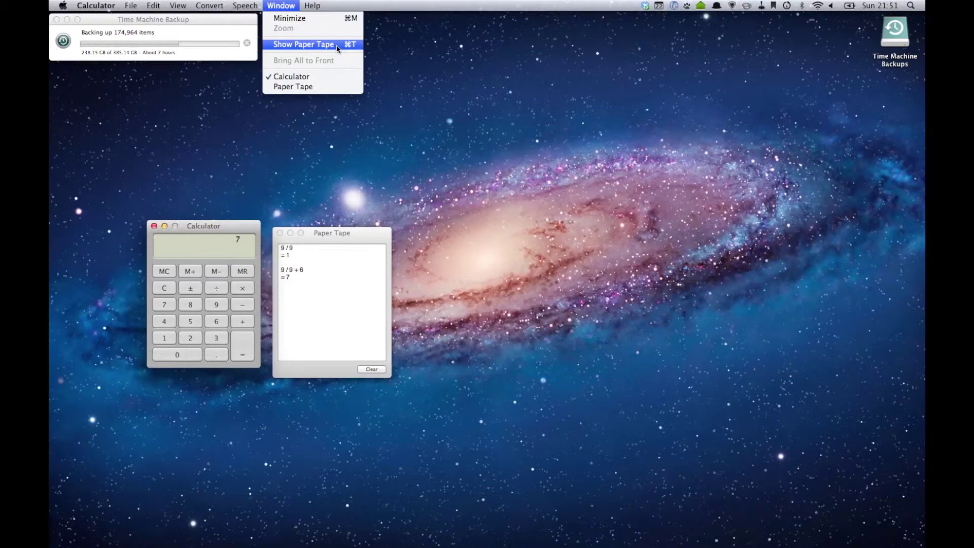
{"action": "left_click", "coordinate": [387, 173]}
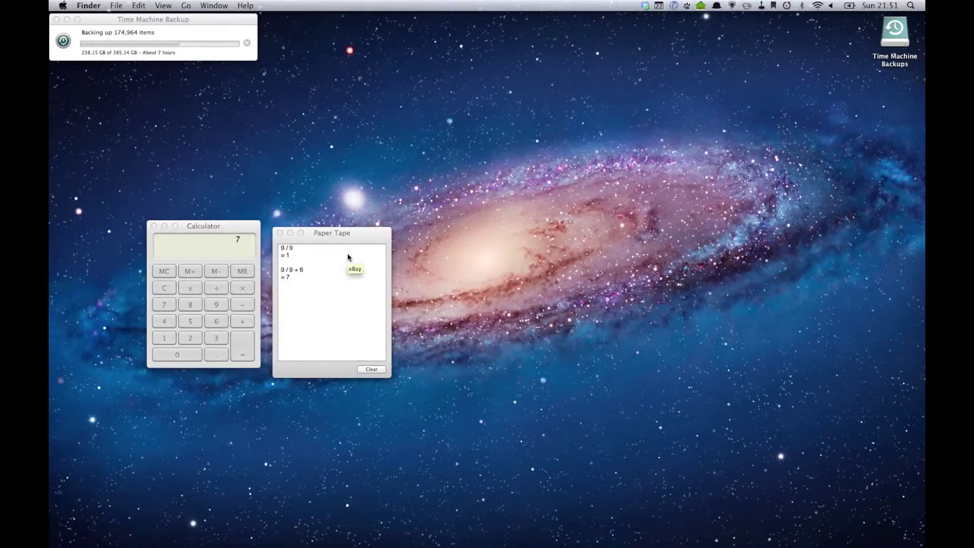
- Select all the Paper Tape text, then delete the stray text clipping from the desktop
{"action": "right_click", "coordinate": [341, 278]}
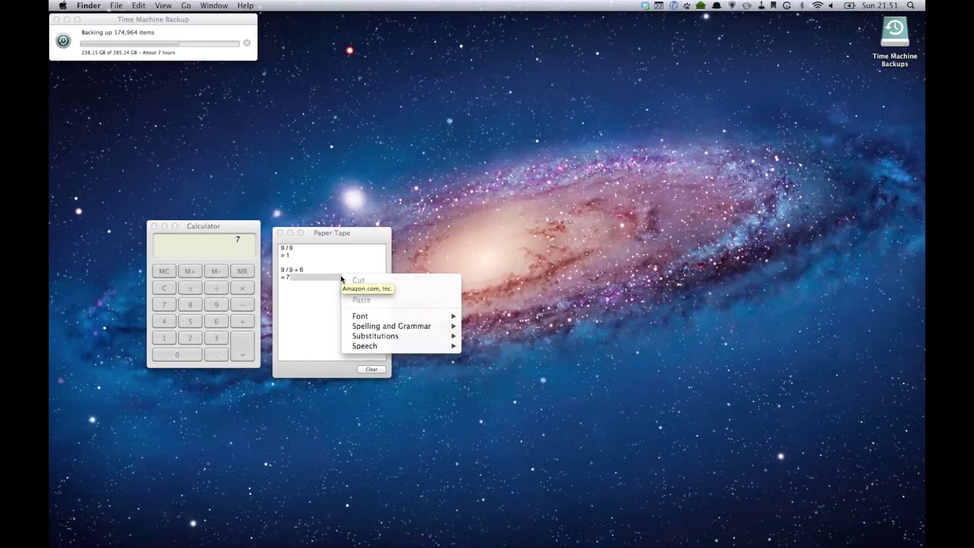
{"action": "left_click", "coordinate": [311, 322]}
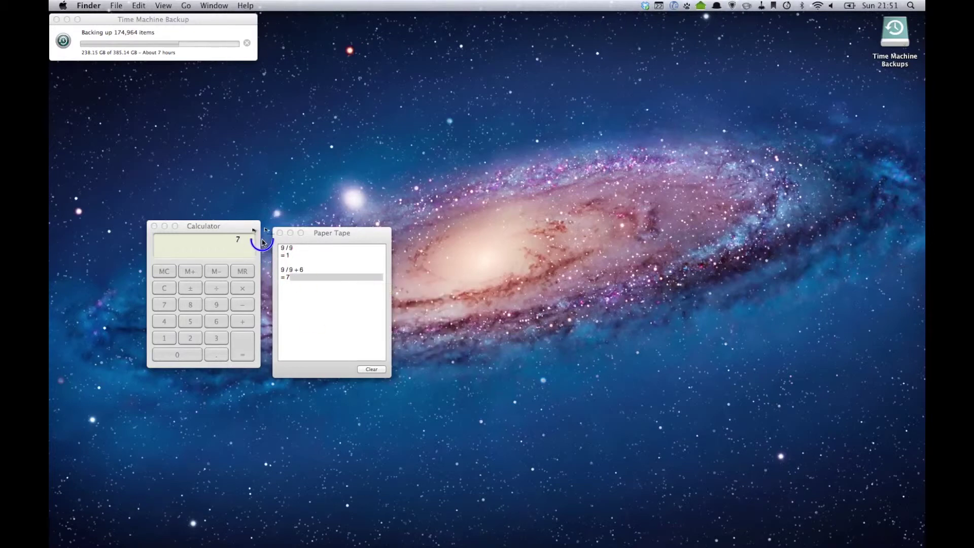
{"action": "left_click", "coordinate": [290, 255]}
{"action": "left_click", "coordinate": [337, 278]}
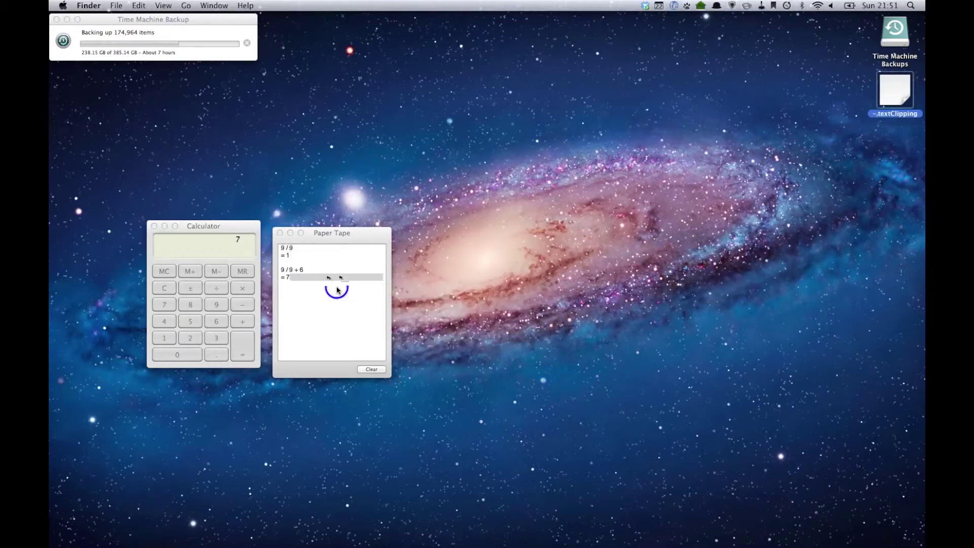
{"action": "key", "text": "super+a"}
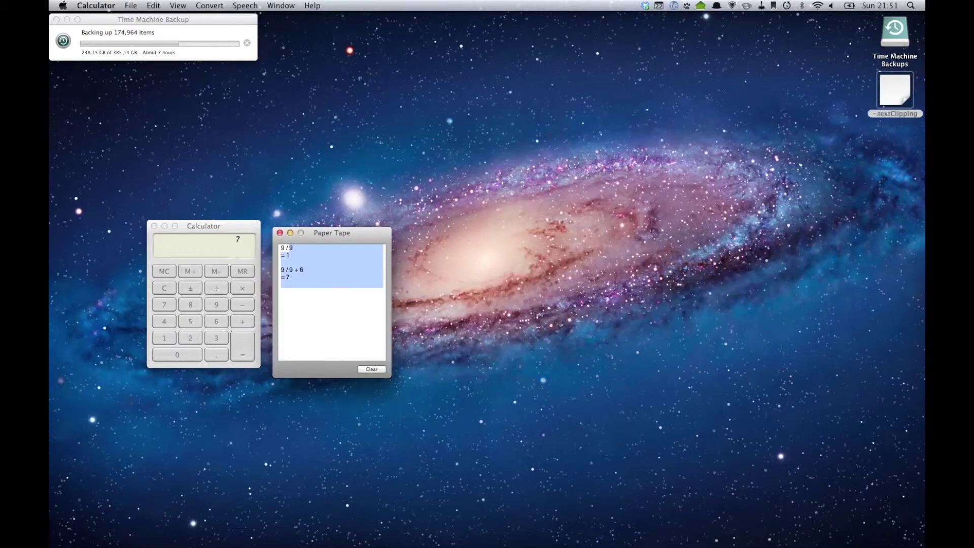
{"action": "left_click", "coordinate": [907, 95]}
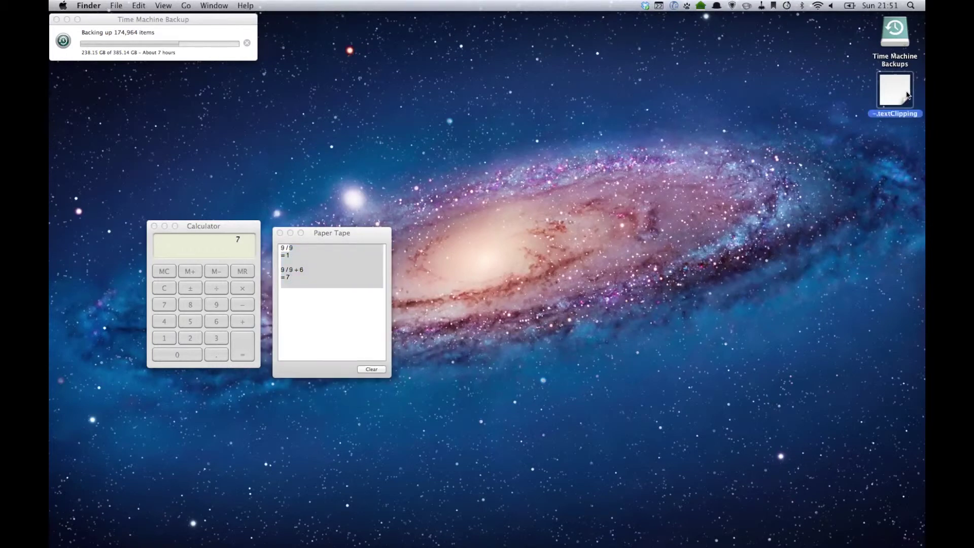
{"action": "key", "text": "super+BackSpace"}
- Drag-select the tape from 9 / 9 through = 7 and review its context and Speech menus
{"action": "left_click", "coordinate": [303, 334]}
{"action": "left_click", "coordinate": [323, 308]}
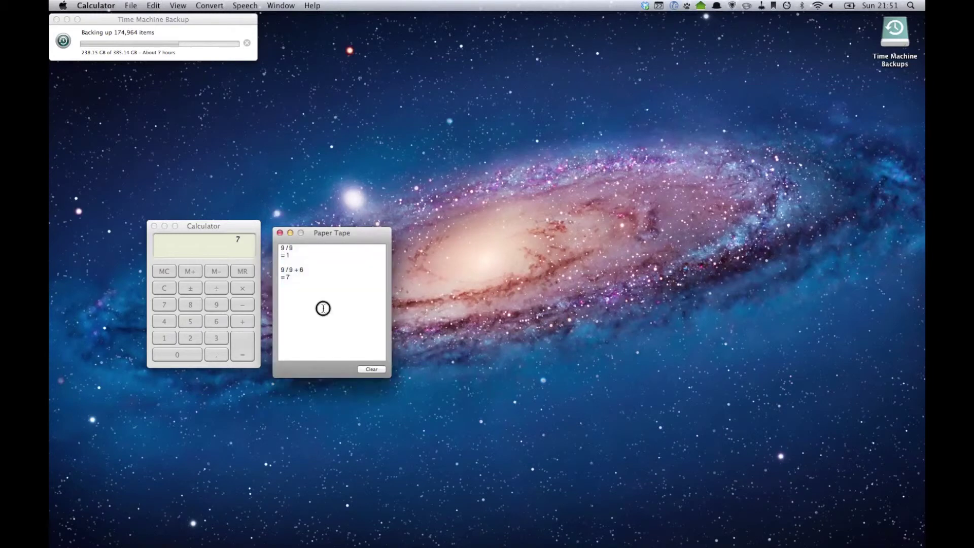
{"action": "left_click_drag", "start_coordinate": [323, 308], "coordinate": [275, 241]}
{"action": "right_click", "coordinate": [288, 266]}
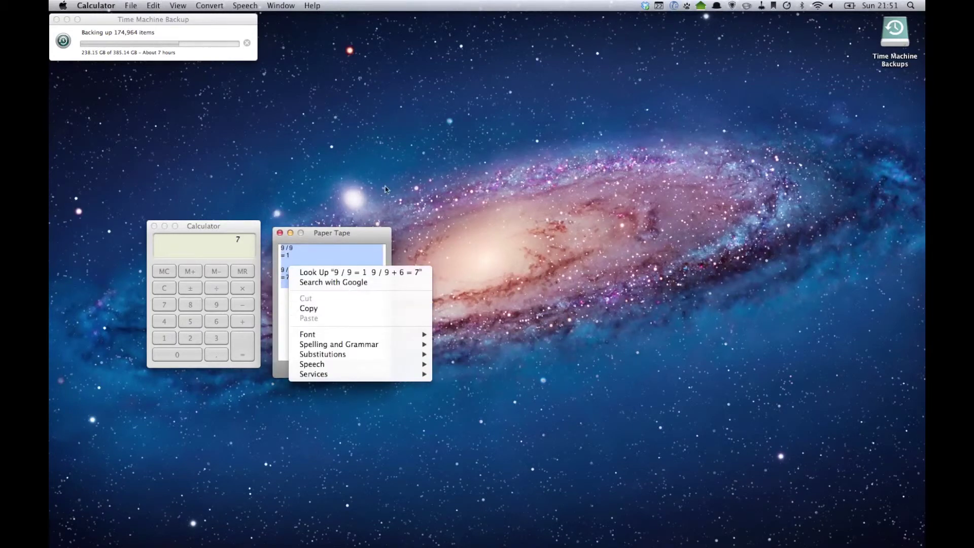
{"action": "left_click", "coordinate": [364, 154]}
{"action": "left_click", "coordinate": [339, 299]}
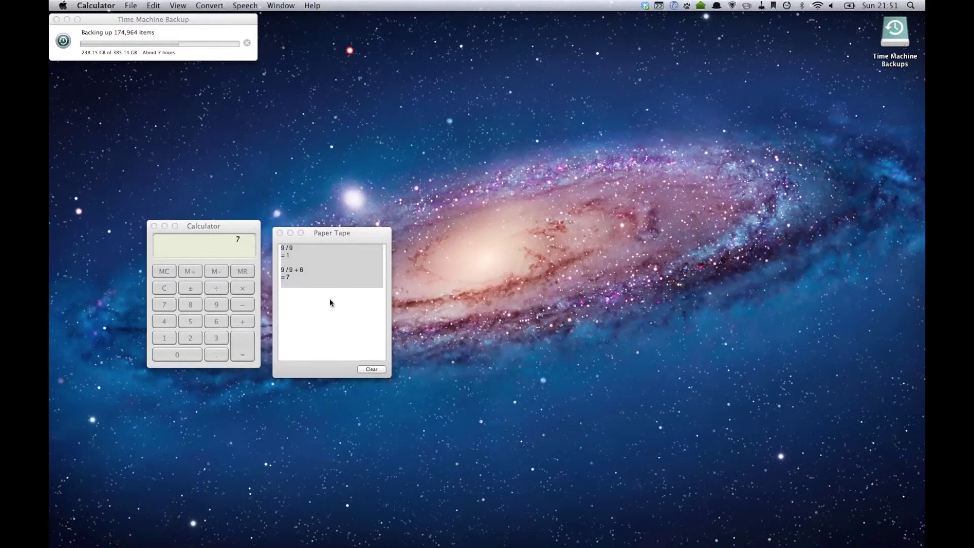
{"action": "left_click", "coordinate": [239, 5]}
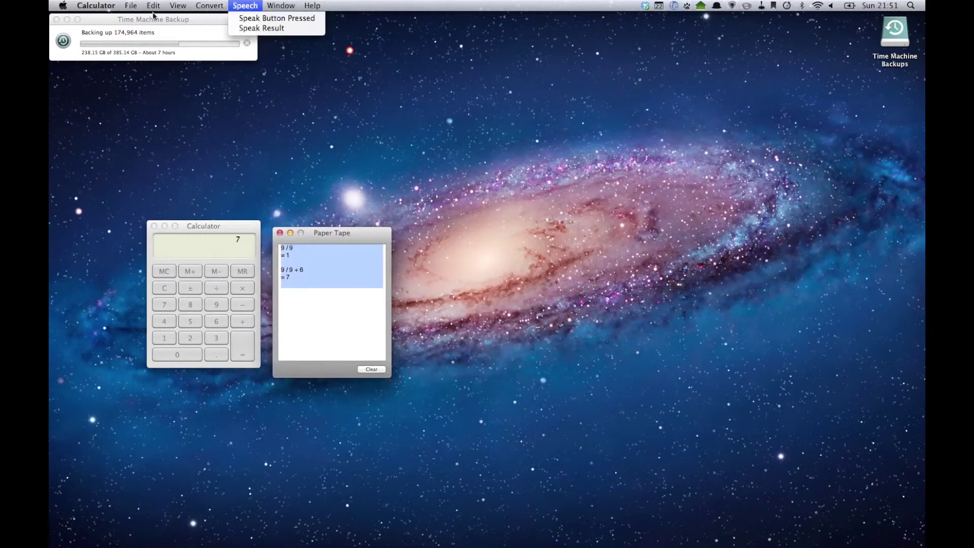
{"action": "left_click", "coordinate": [460, 127]}
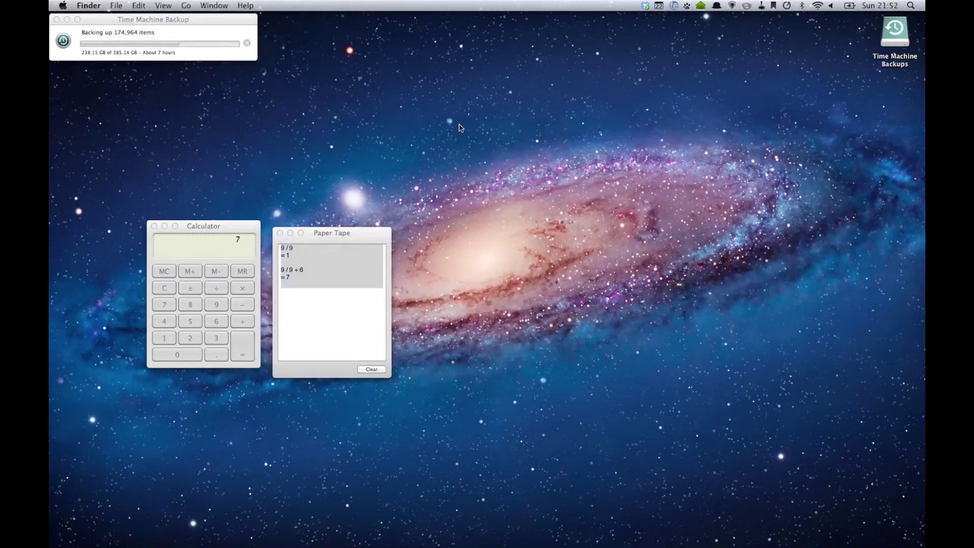